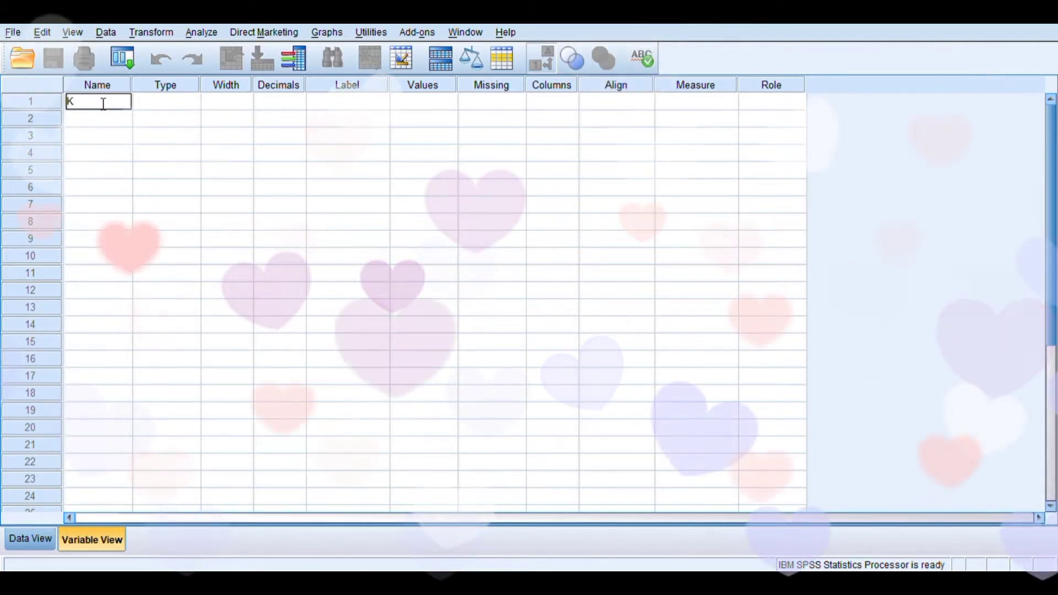
- Name the first variable KBMHP and set its numeric format to width 1 with 0 decimals
type("BMHP")
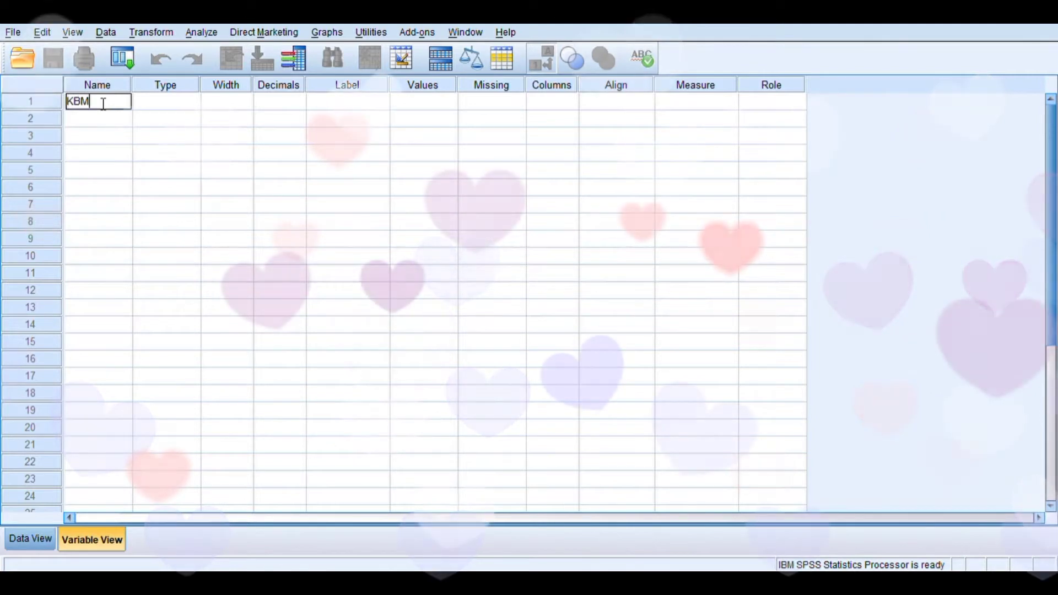
left_click(154, 102)
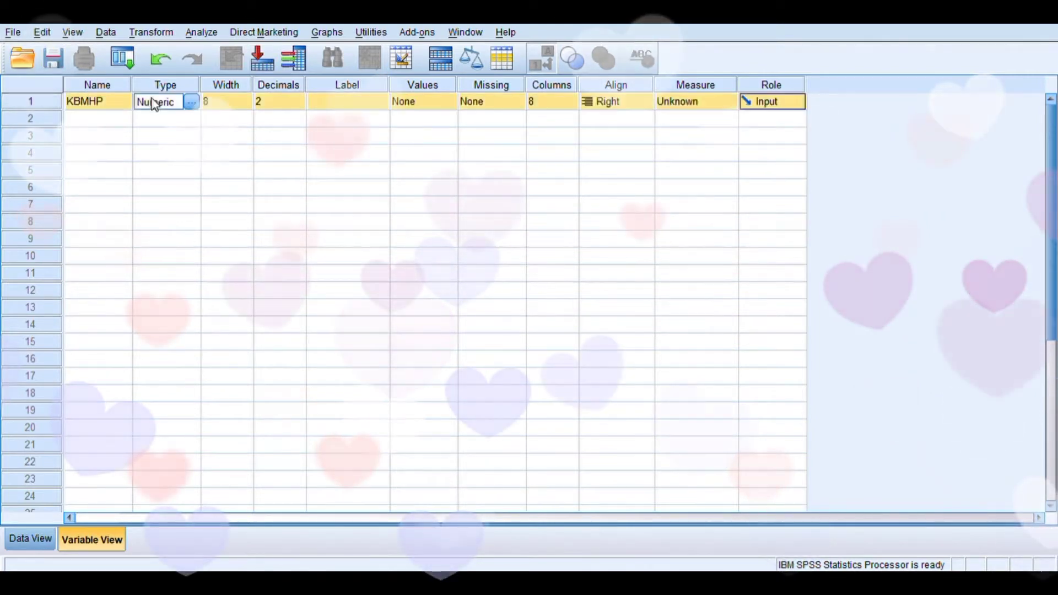
left_click(191, 103)
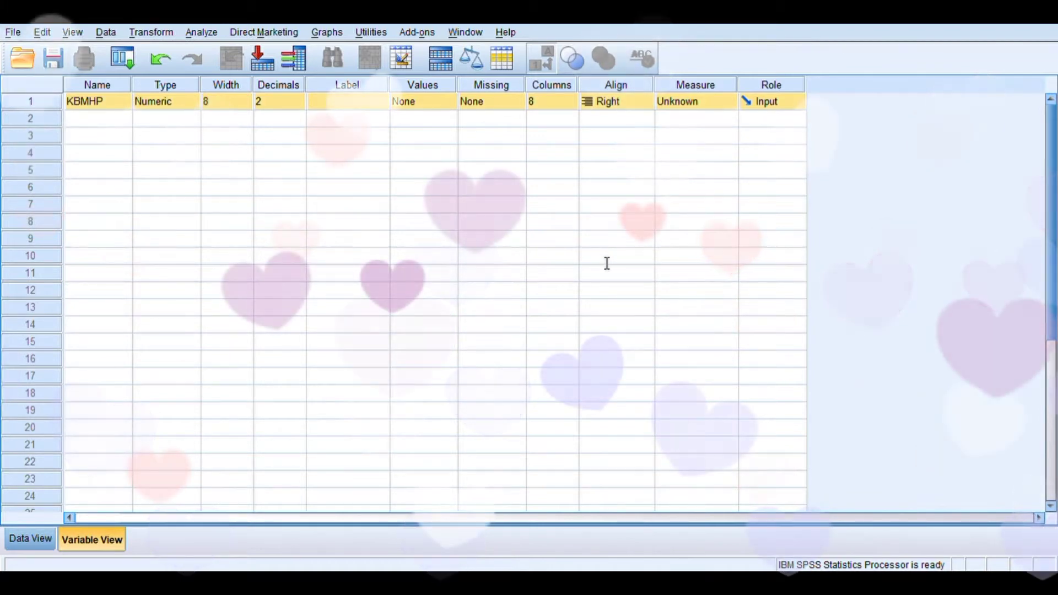
left_click(488, 379)
- Label the KBMHP variable "Kebiasaan Menggunakan Hp" and assign its value labels, with 1 as WA+FB
left_click(321, 104)
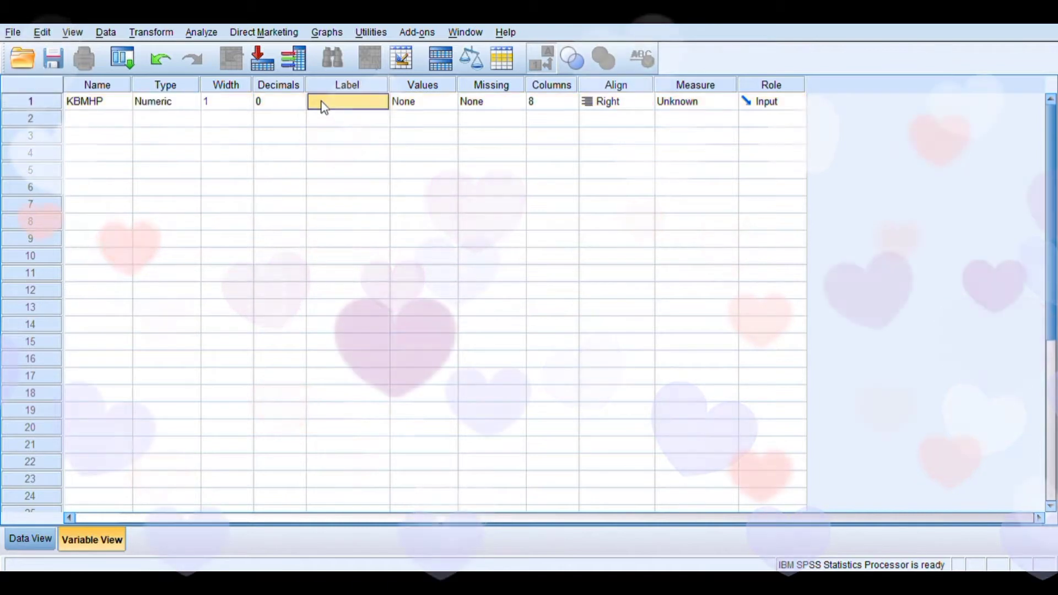
left_click(326, 107)
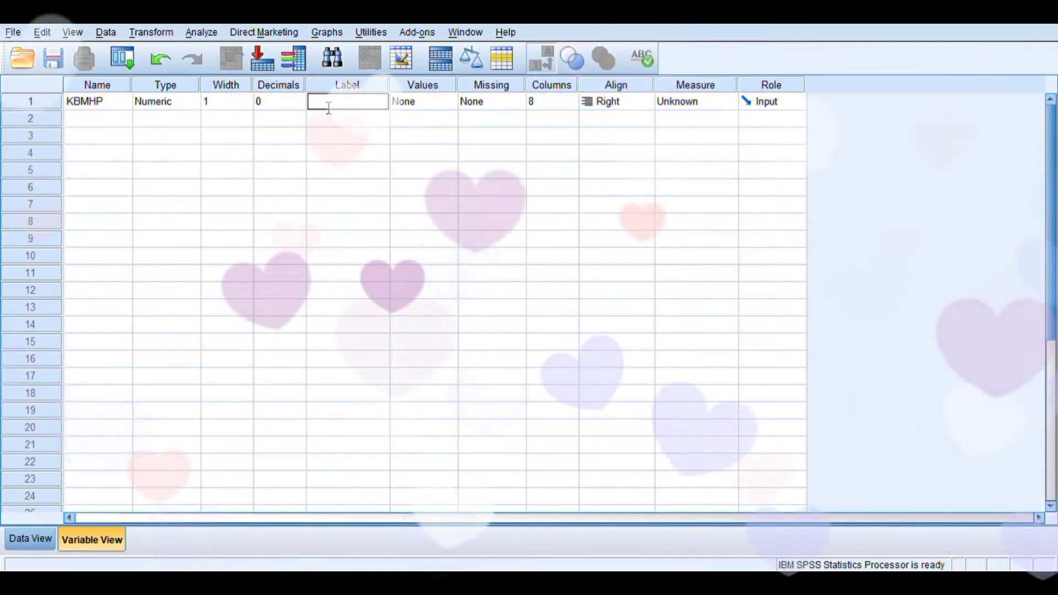
type("K")
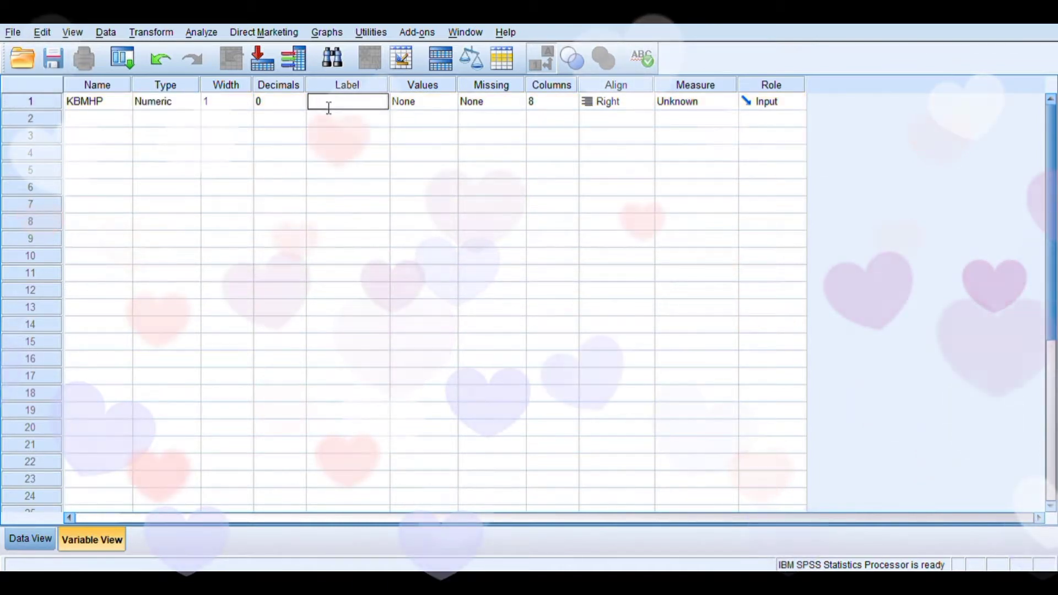
type("e")
key("BackSpace")
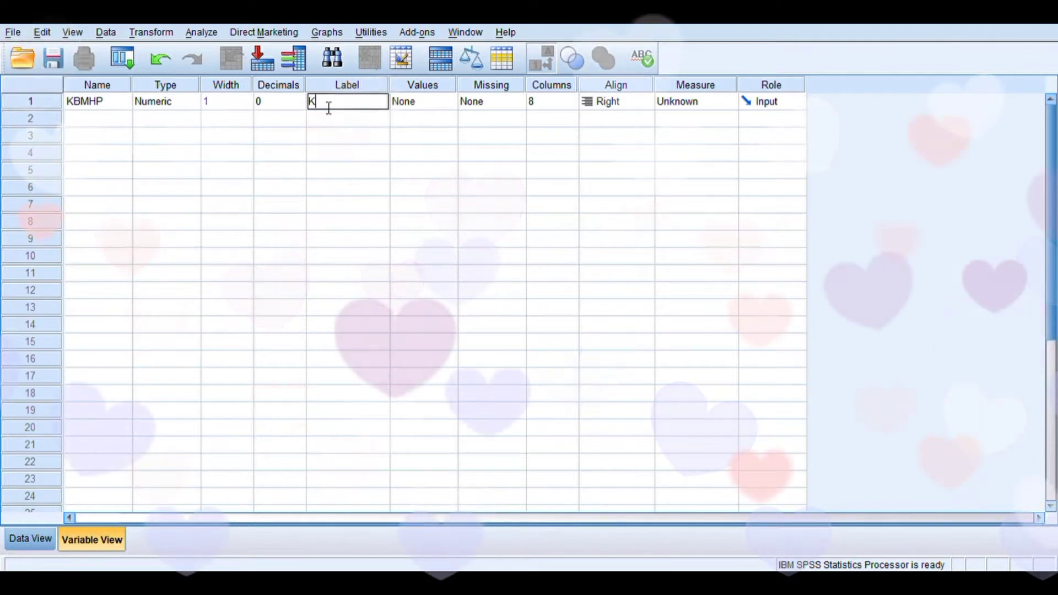
type("ebiasaan")
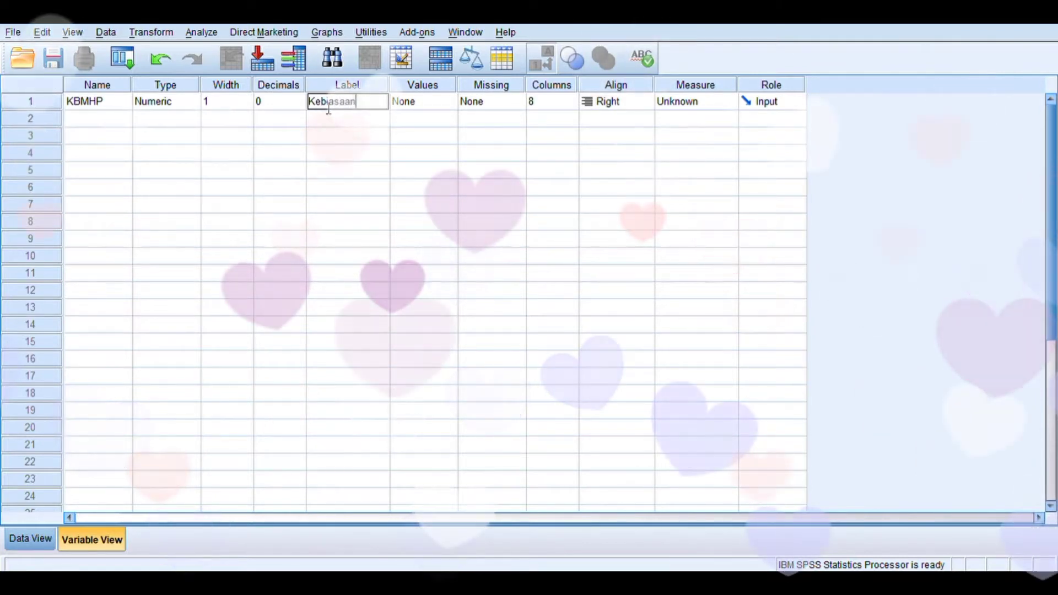
type(" Menggu")
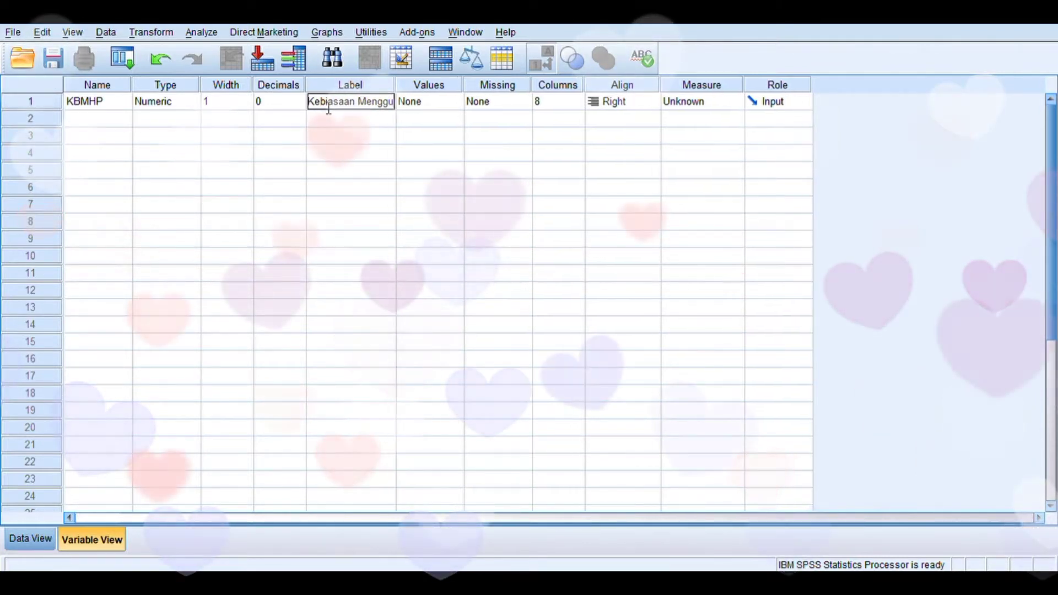
type("nakan Hp")
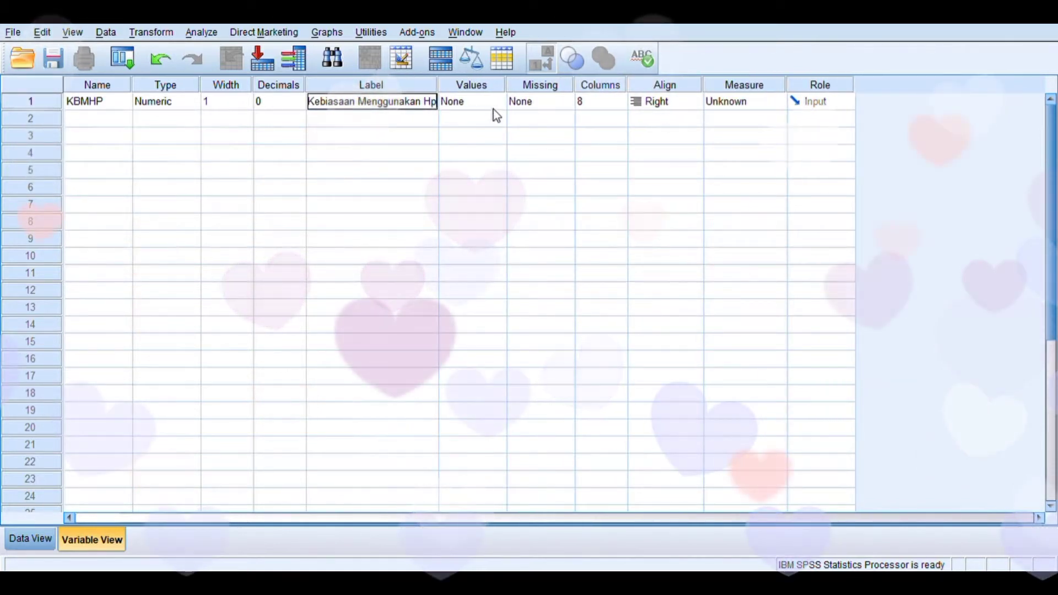
left_click(494, 107)
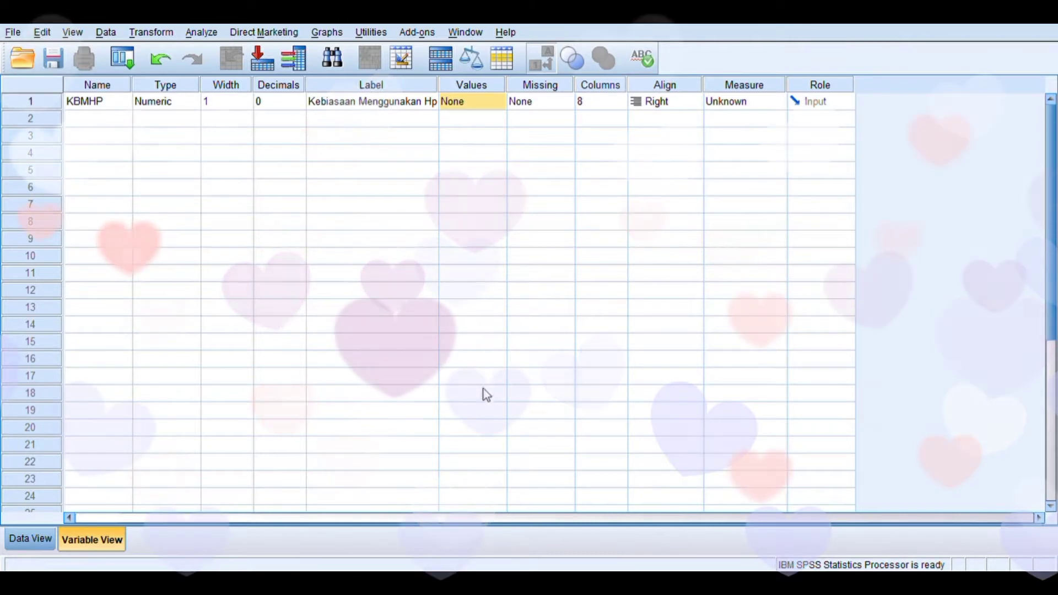
key("ctrl+v")
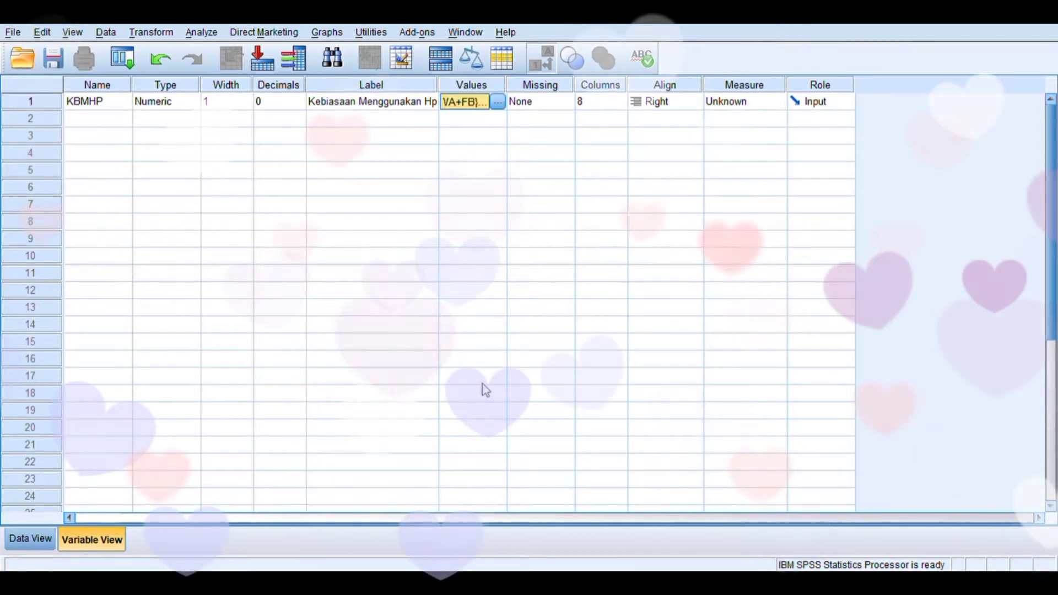
- Add a second variable named KUDT and set its numeric format to width 1 with 0 decimals
left_click(118, 122)
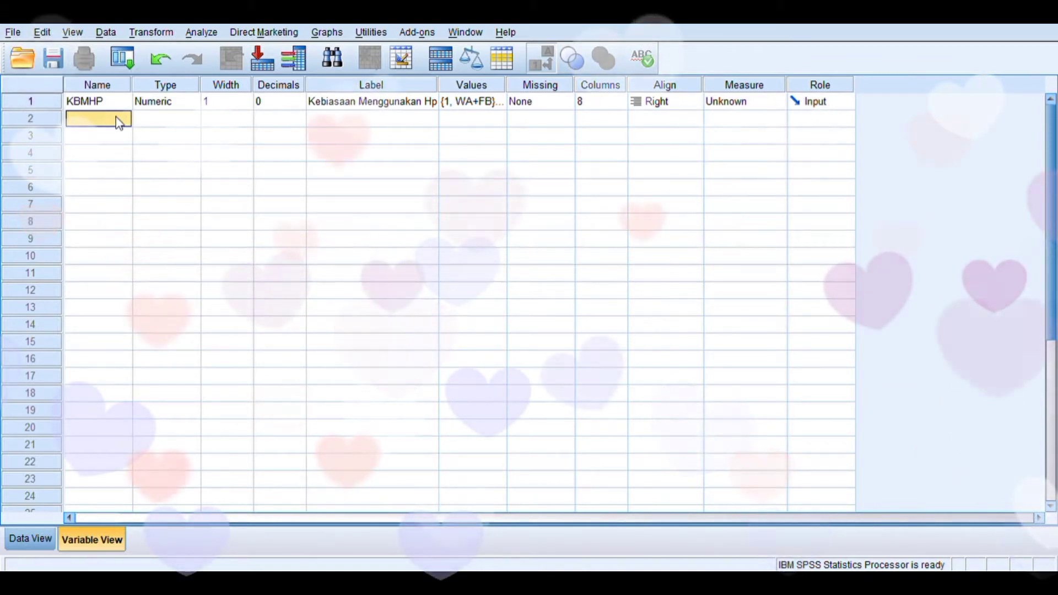
left_click(123, 122)
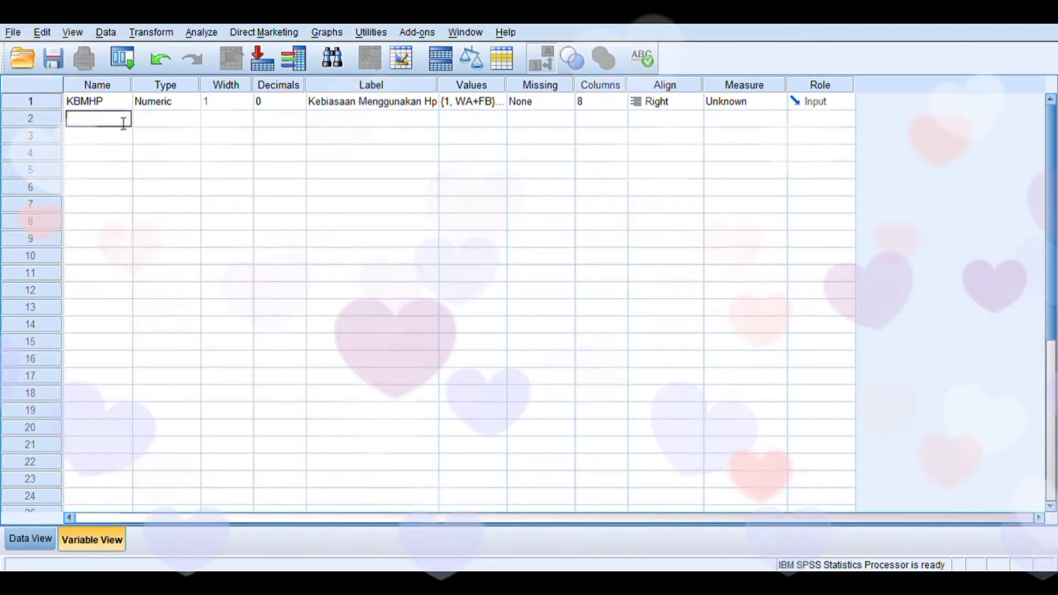
type("K")
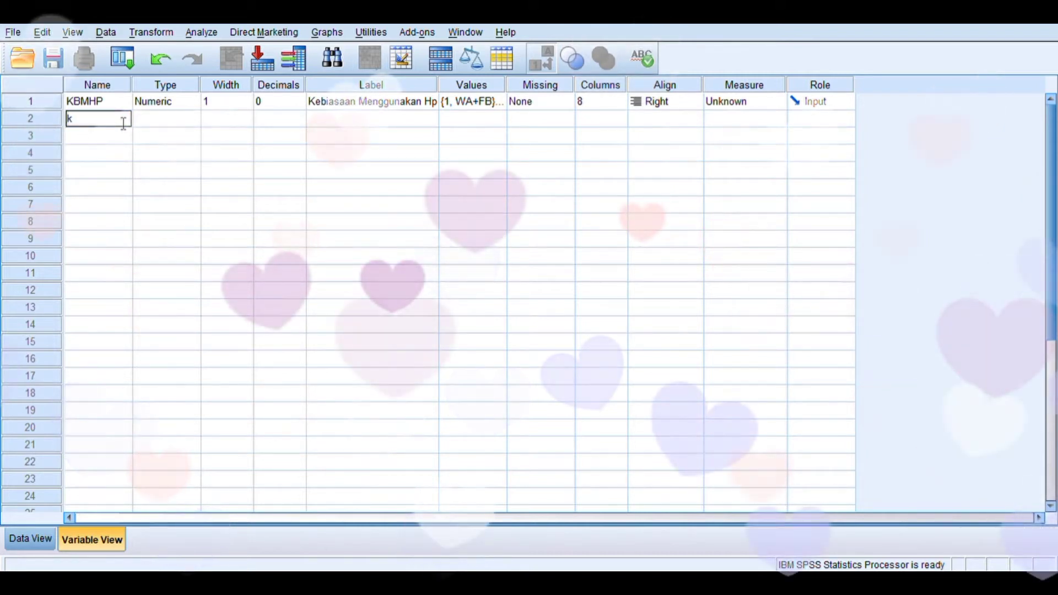
type("UDT")
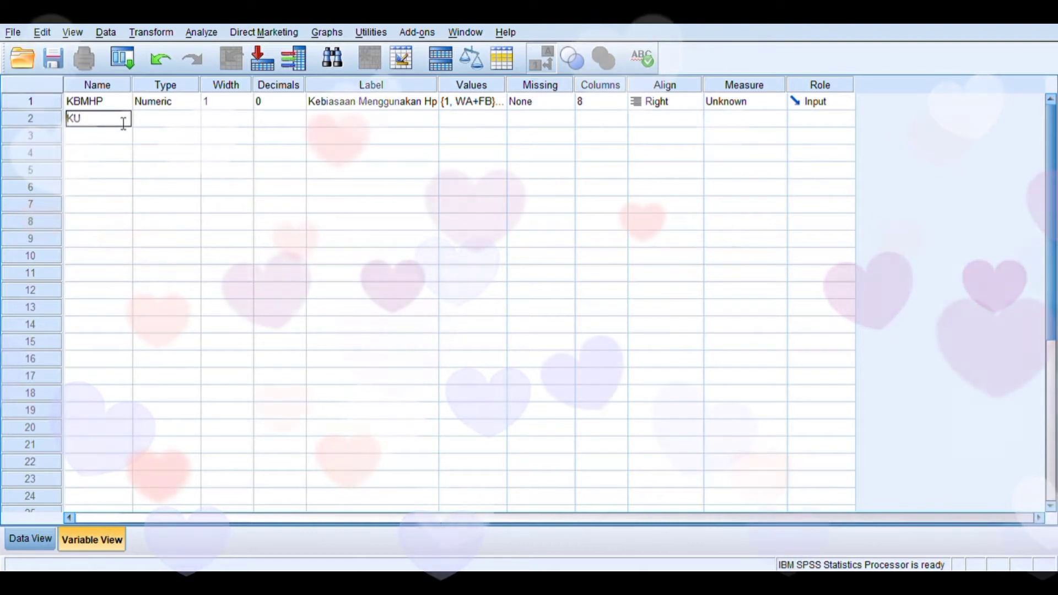
left_click(168, 117)
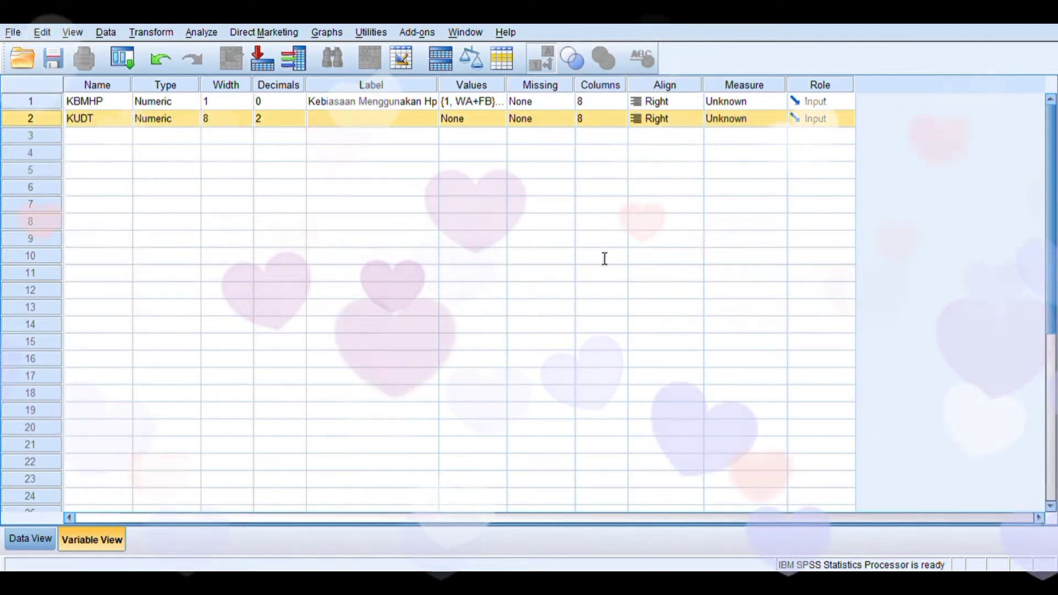
left_click(488, 385)
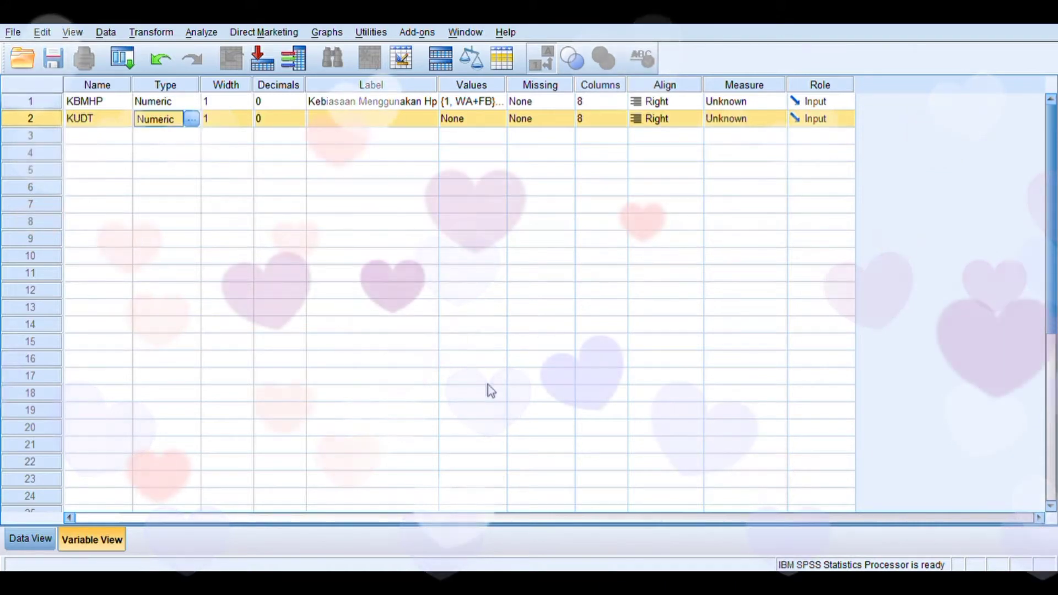
- Label KUDT "Kelompok Usia Dalam Tahun" and assign the value labels Dibawah 15 tahun, 15-29 tahun and 30 tahun keatas
left_click(380, 124)
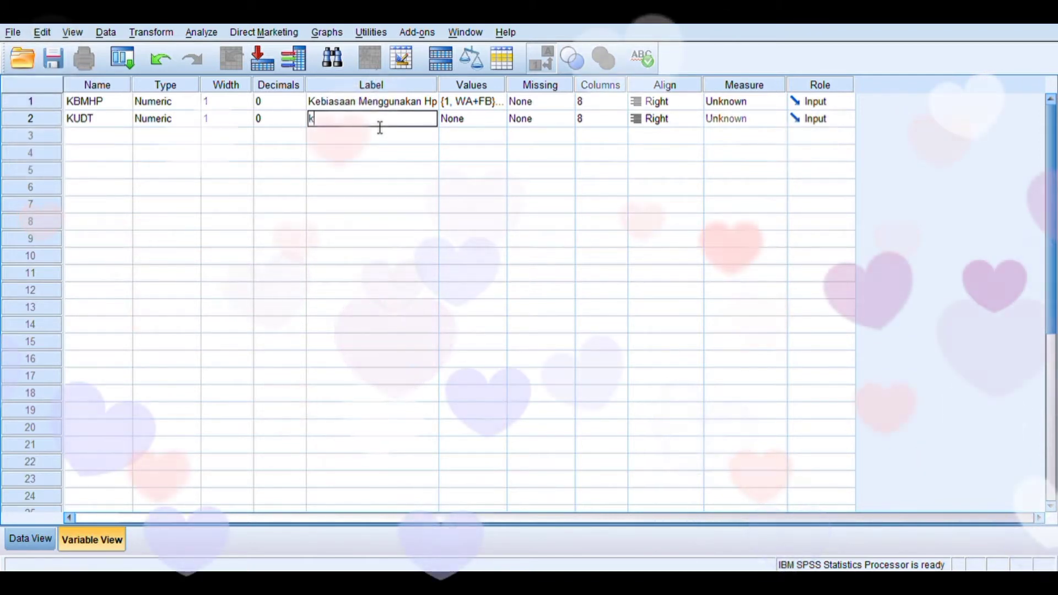
type("om")
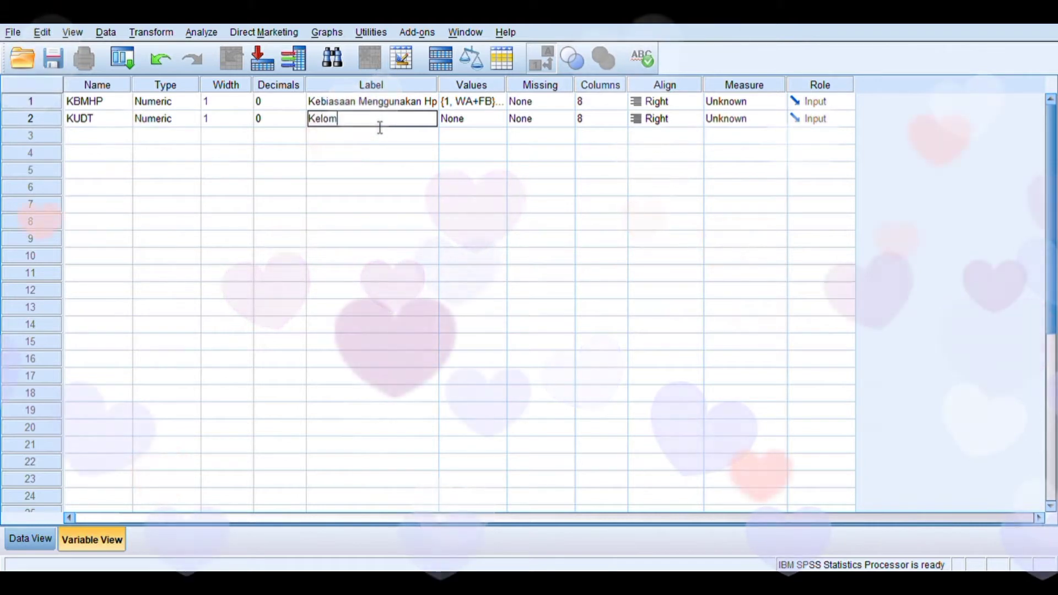
type("pok Usia")
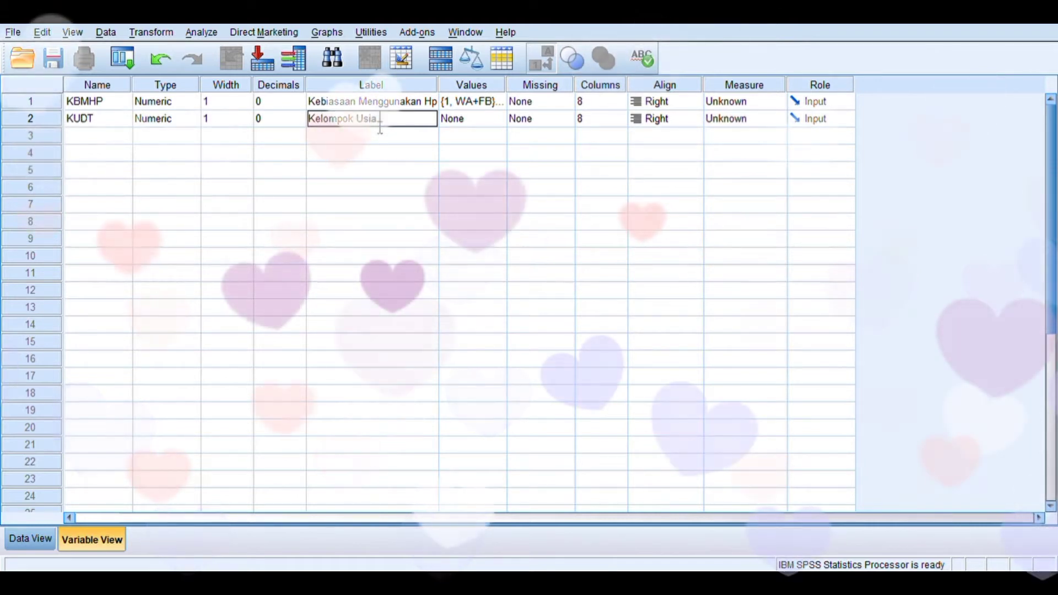
type(" Dalam Tah")
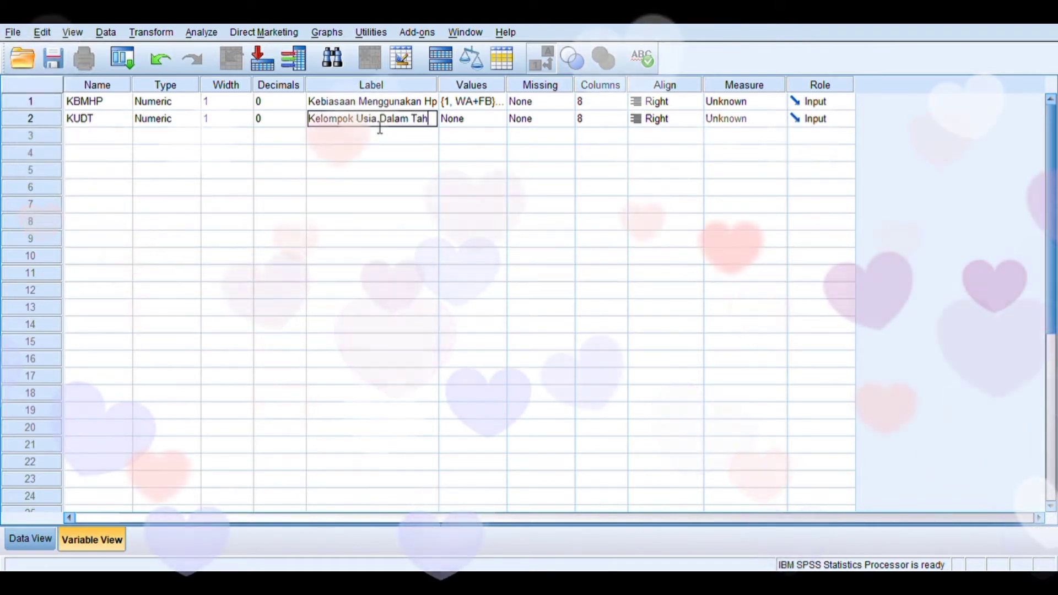
type("un")
left_click(466, 121)
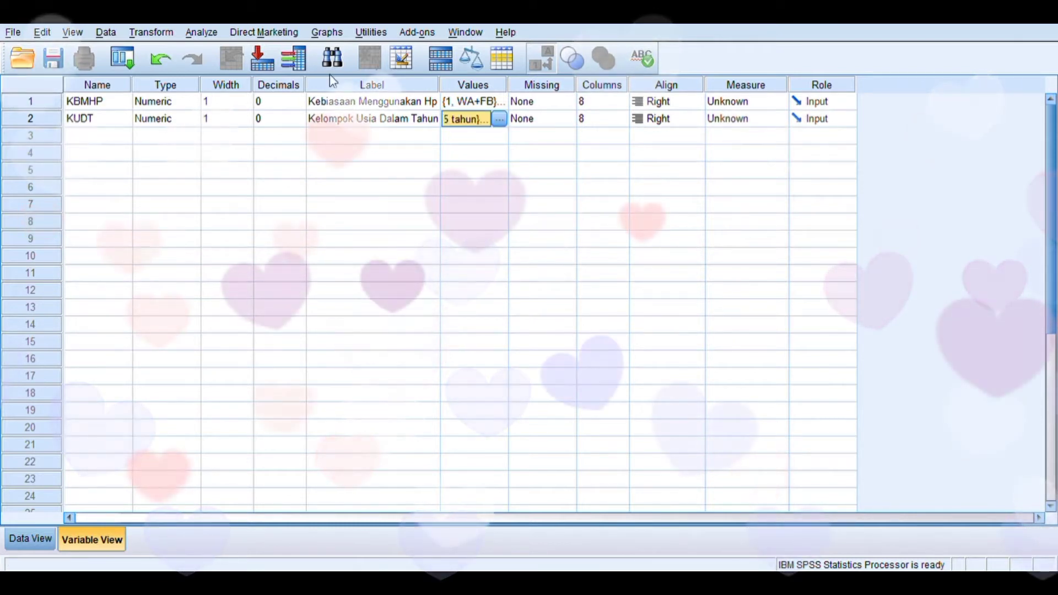
- Fill the KBMHP and KUDT data columns with the prepared responses and widen both columns to fit their value labels
left_click(19, 545)
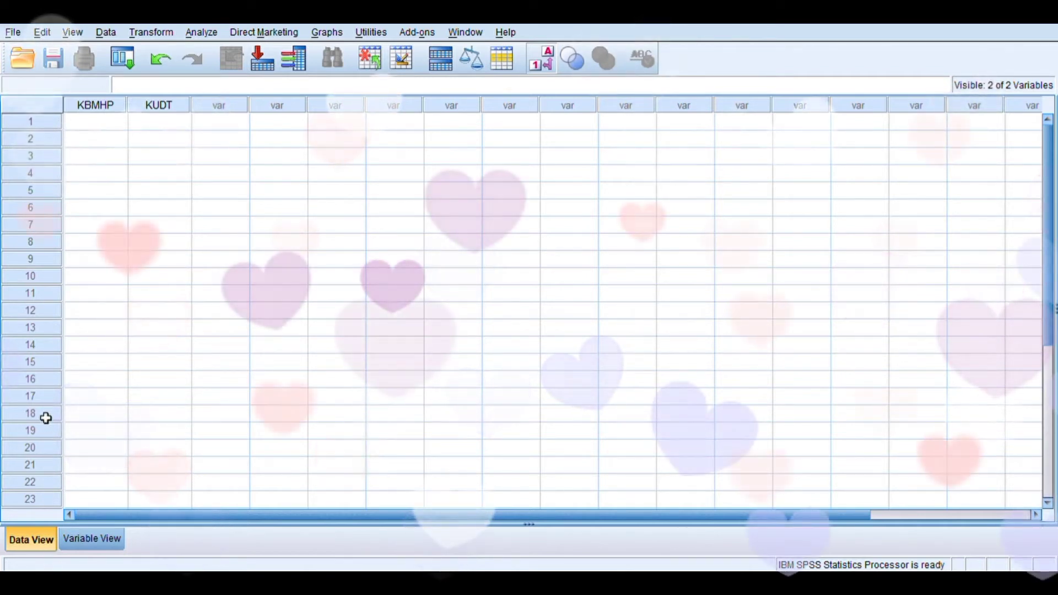
left_click(113, 123)
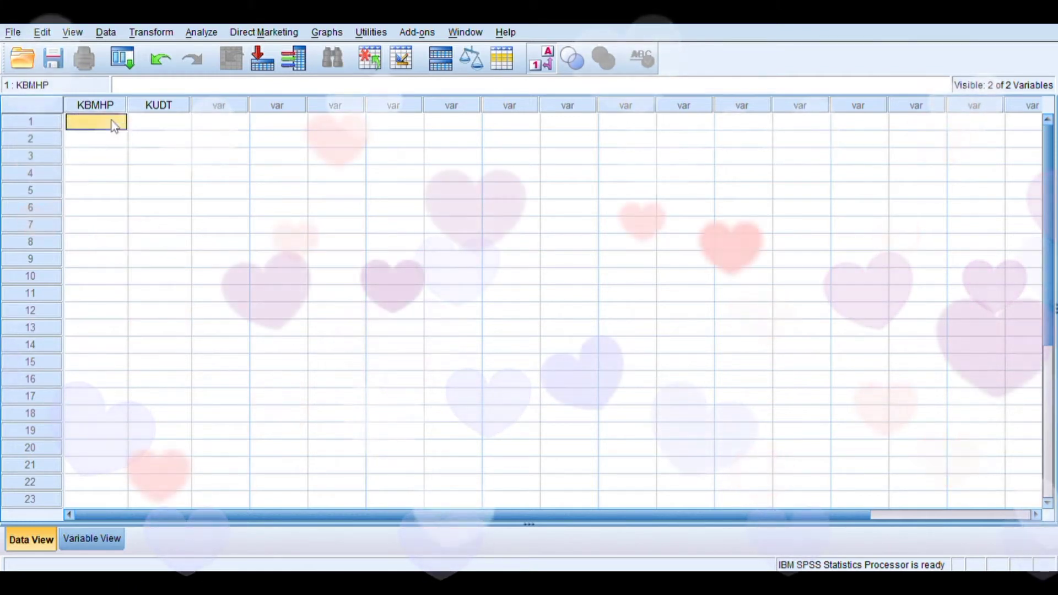
key("ctrl+v")
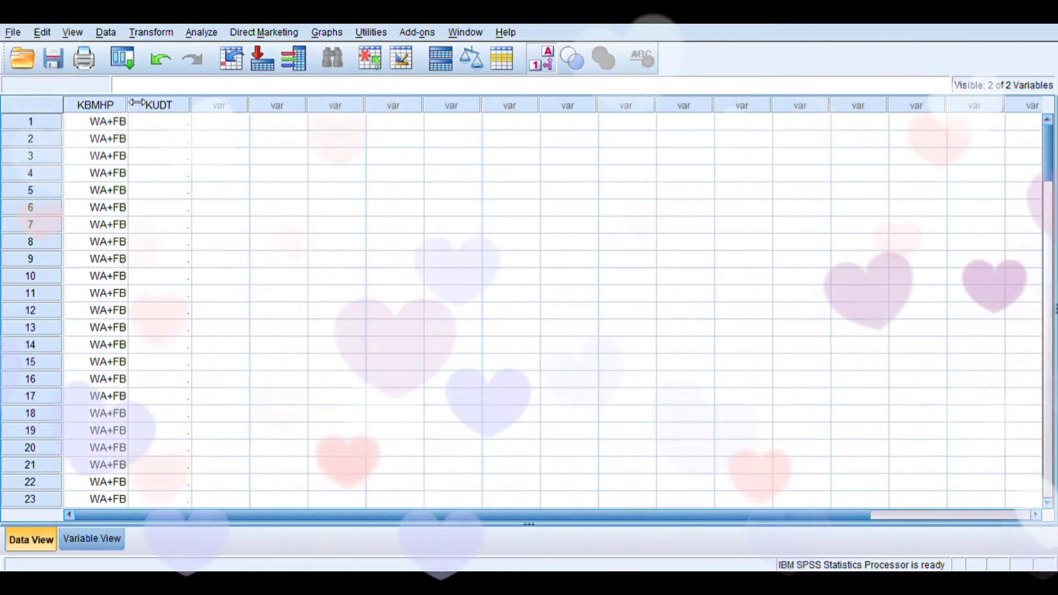
left_click_drag(127, 104, 197, 105)
left_click(219, 121)
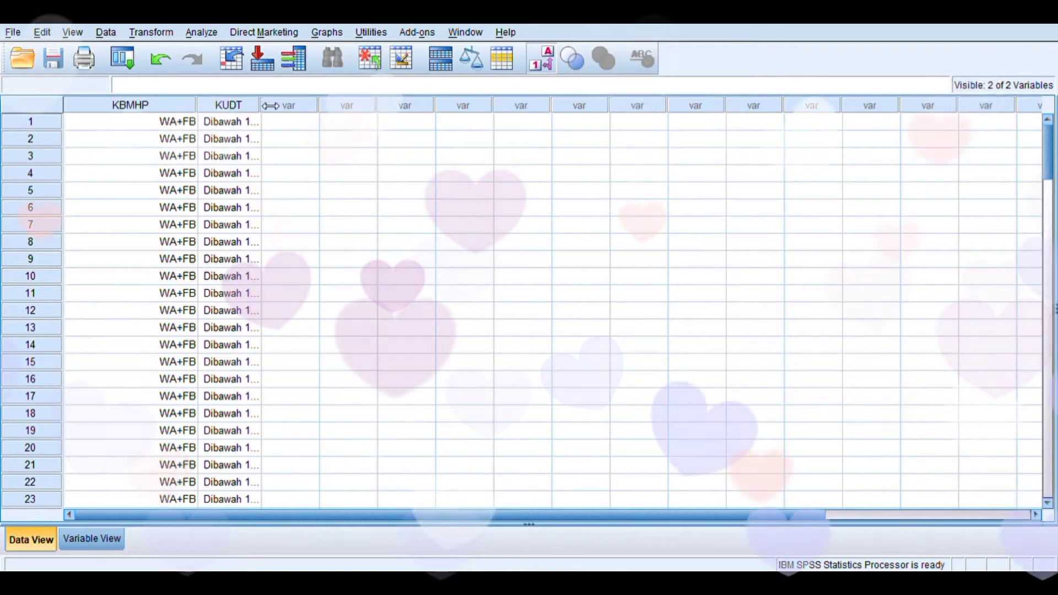
left_click_drag(268, 106, 330, 105)
- Check the entered data rows and start a Crosstabs analysis from the descriptive statistics
scroll(835, 268, "down", 16)
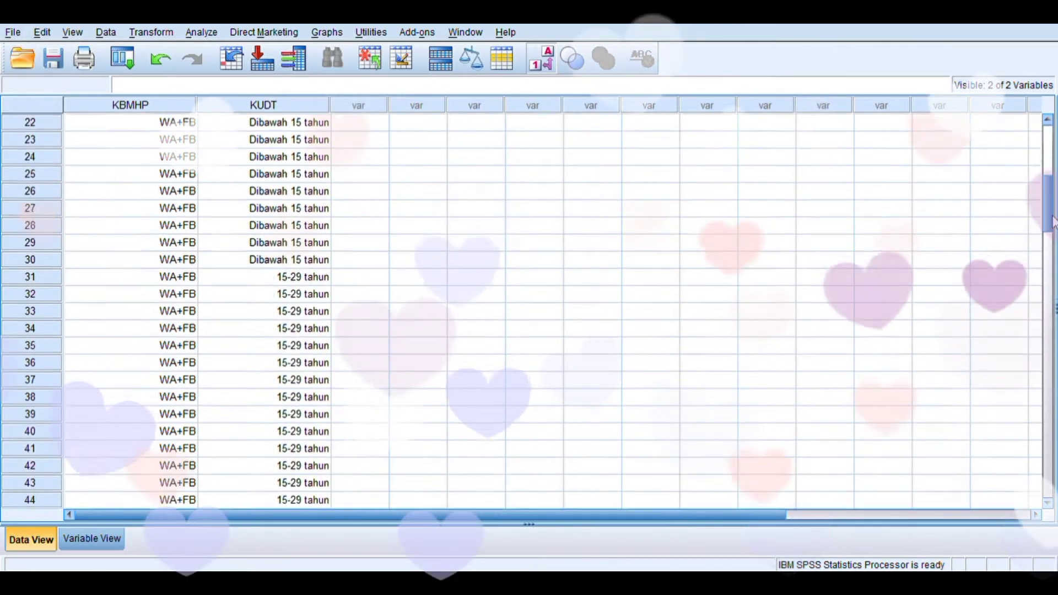
scroll(834, 268, "down", 15)
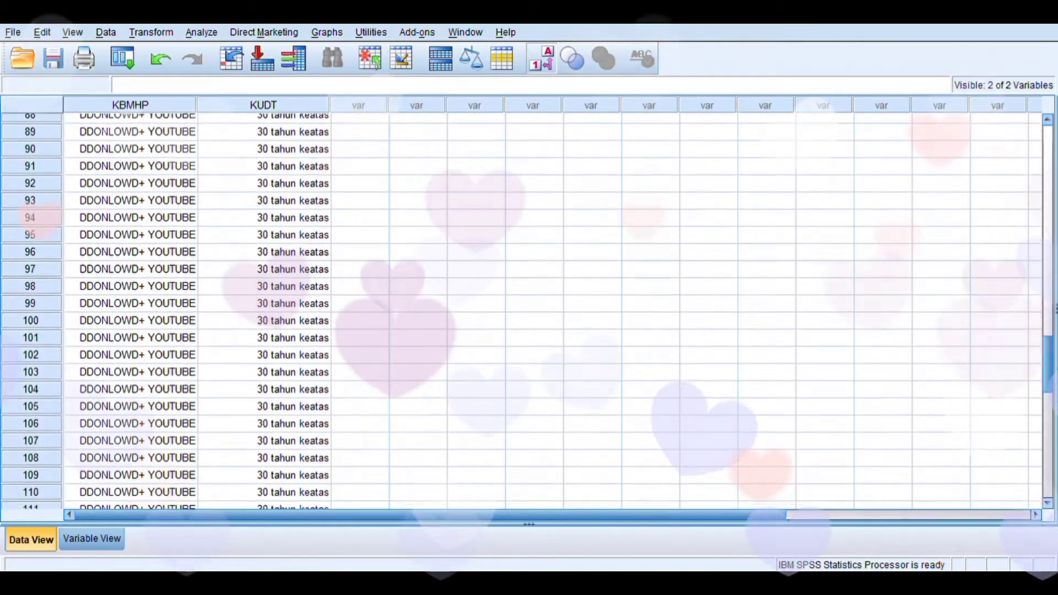
scroll(805, 274, "down", 8)
scroll(805, 274, "up", 7)
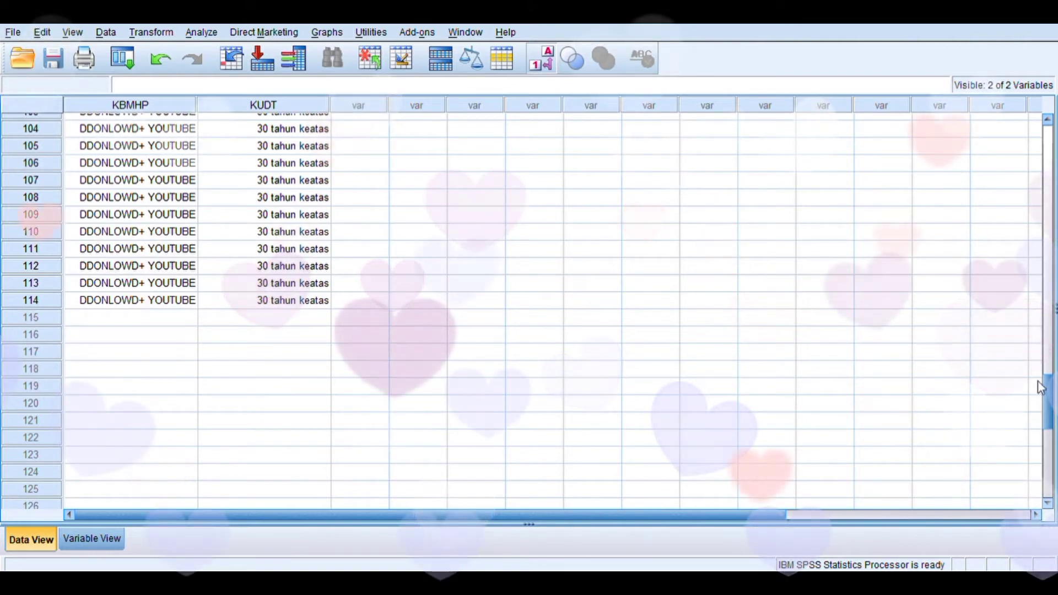
left_click_drag(1044, 394, 1041, 76)
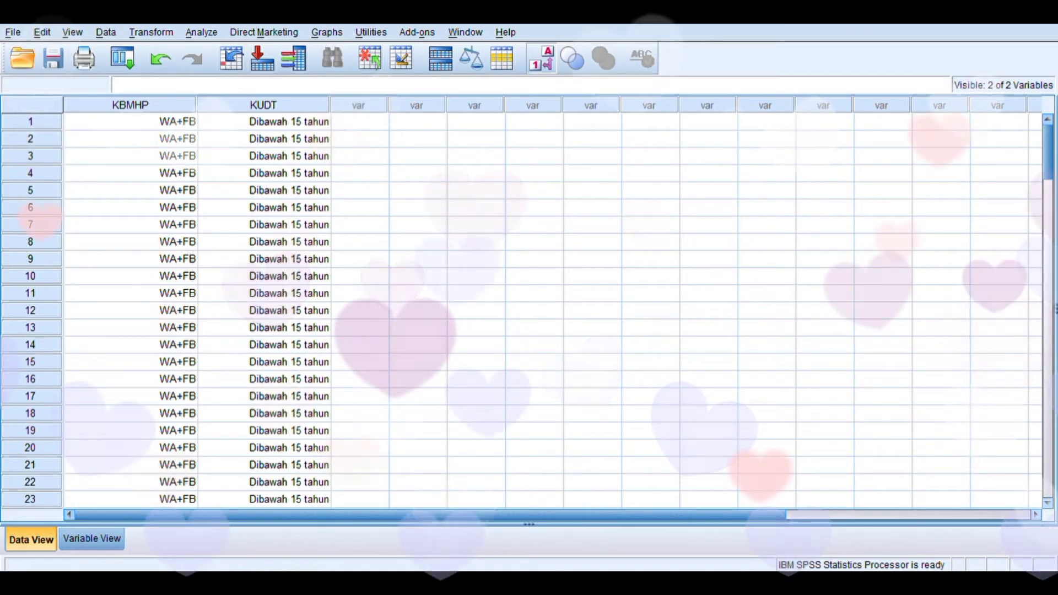
left_click(211, 35)
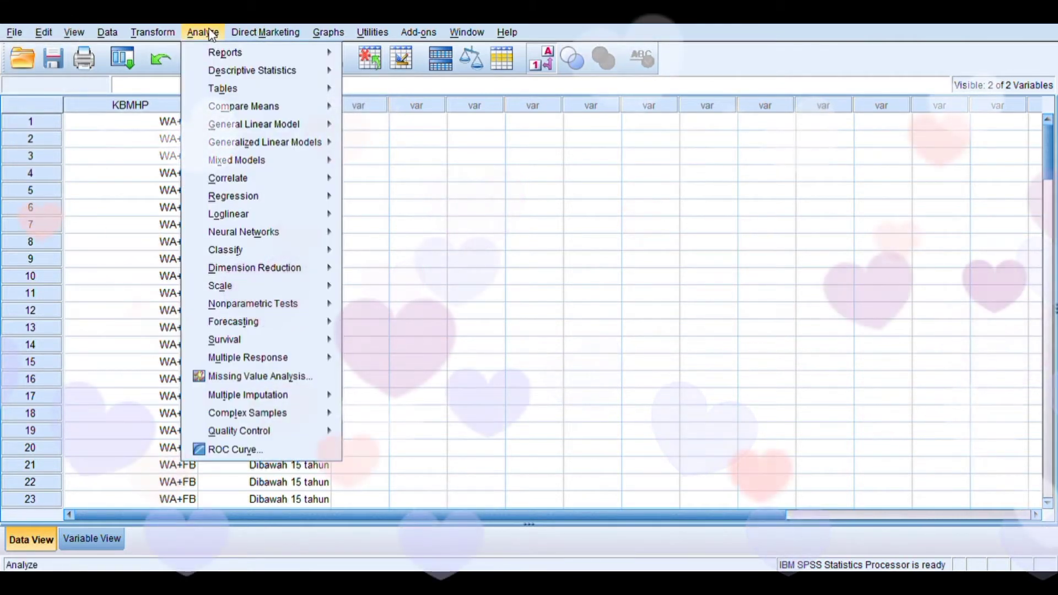
mouse_move(251, 73)
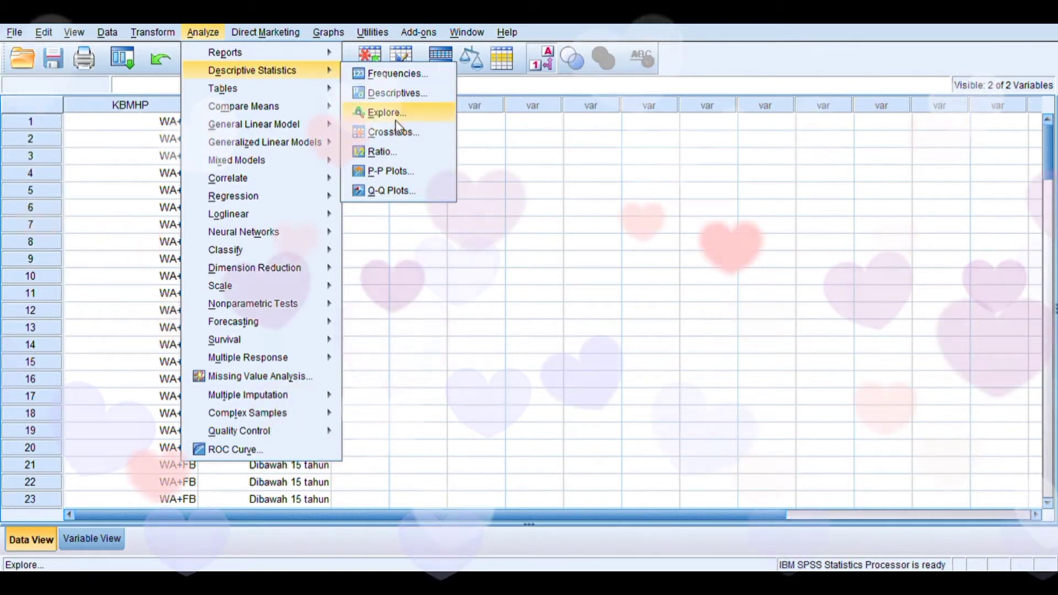
left_click(393, 137)
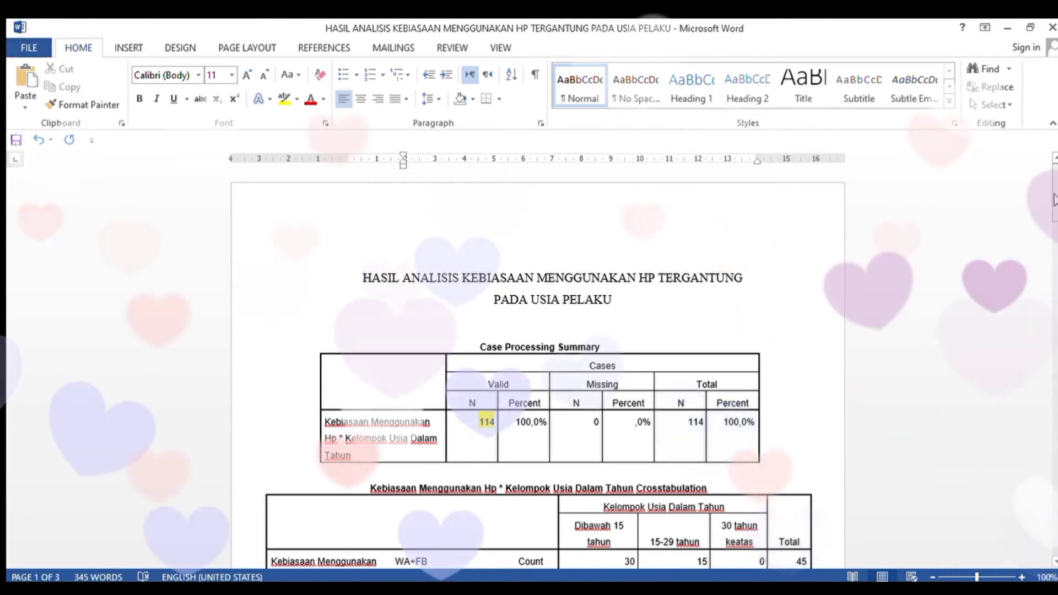
- Examine the chi-square hypotheses and statistical values in the analysis section of the Microsoft Word report
left_click_drag(1056, 199, 1056, 321)
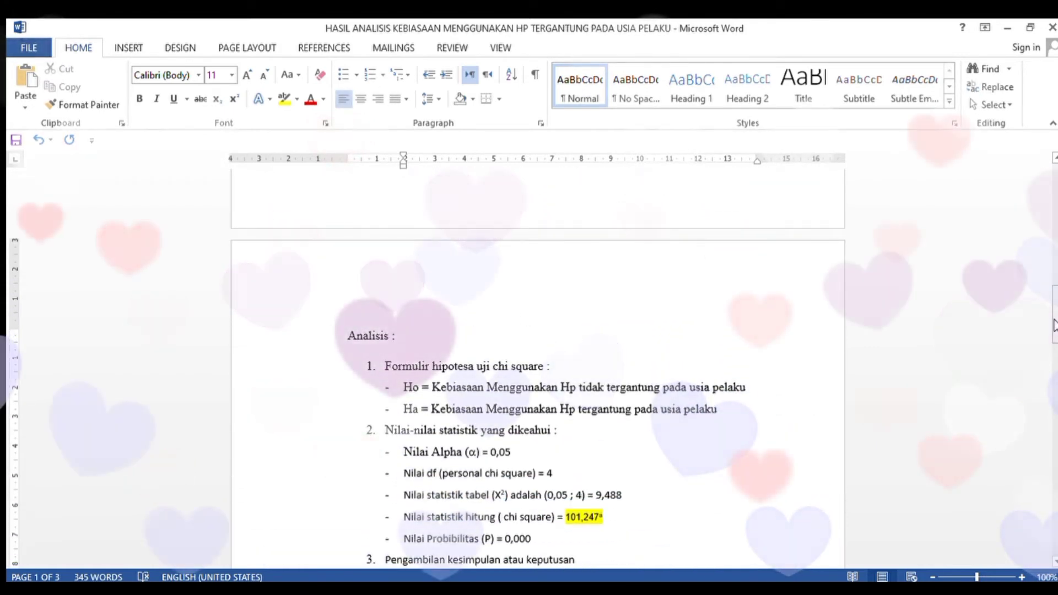
- Review the case processing summary, the phone-habit by age-group crosstabulation and the Chi-Square Tests table from the start of the report
left_click_drag(1053, 325, 1056, 188)
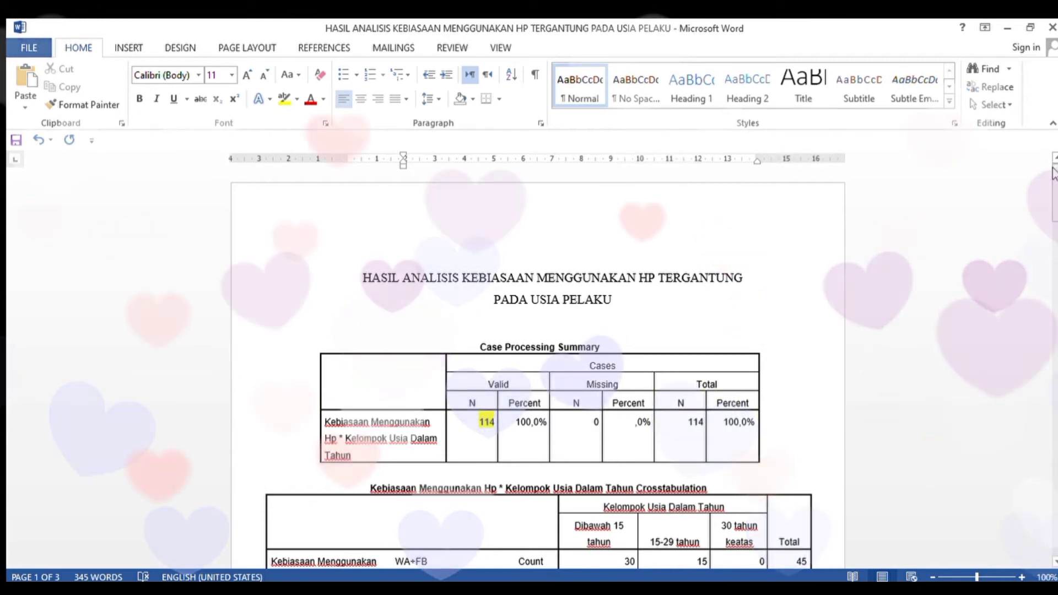
left_click_drag(1055, 164, 1055, 228)
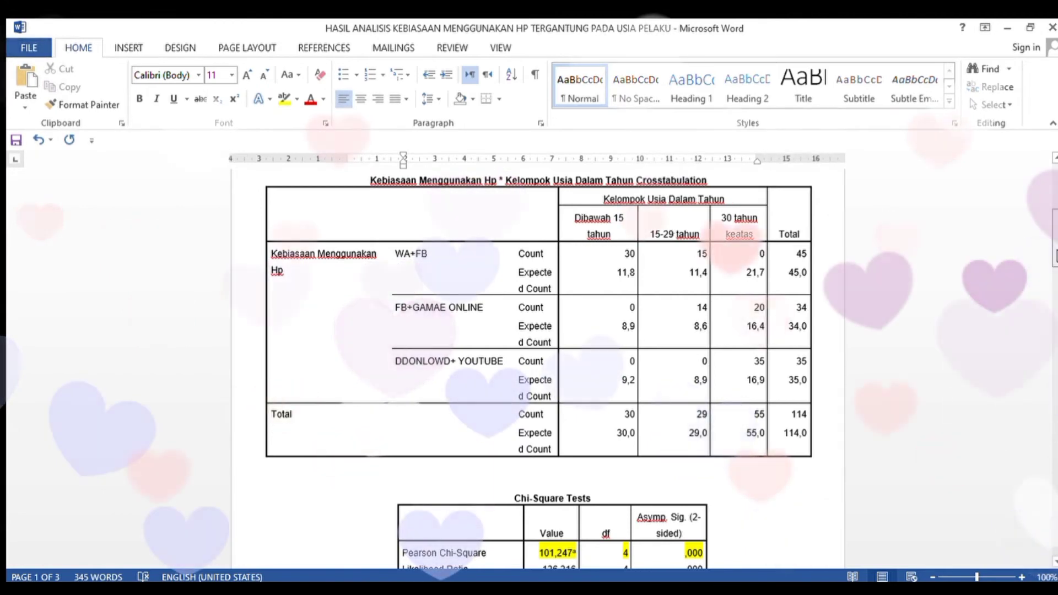
scroll(1055, 298, "down", 9)
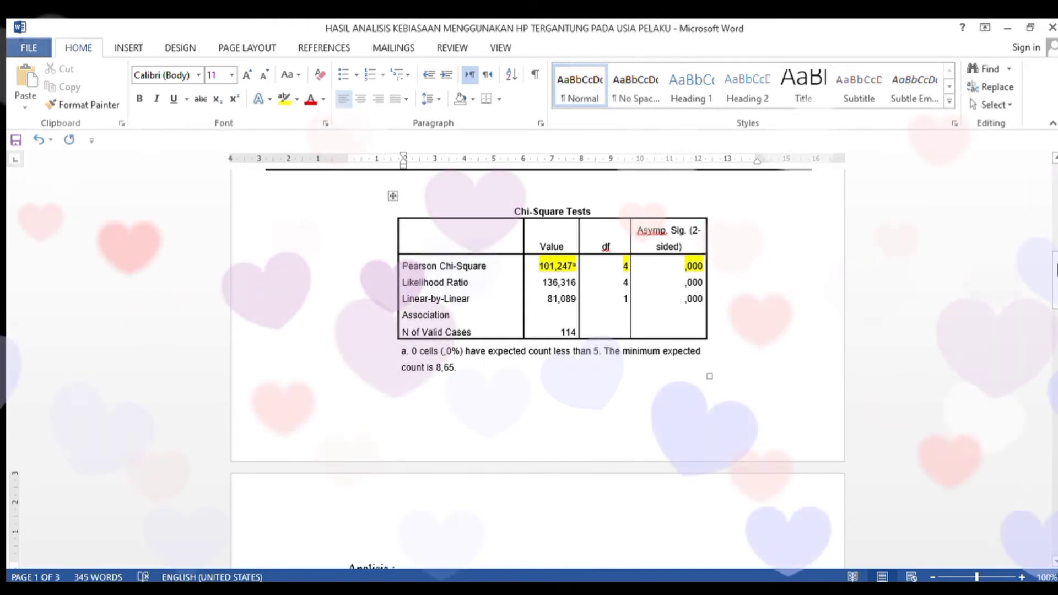
scroll(671, 274, "down", 1)
scroll(537, 364, "down", 10)
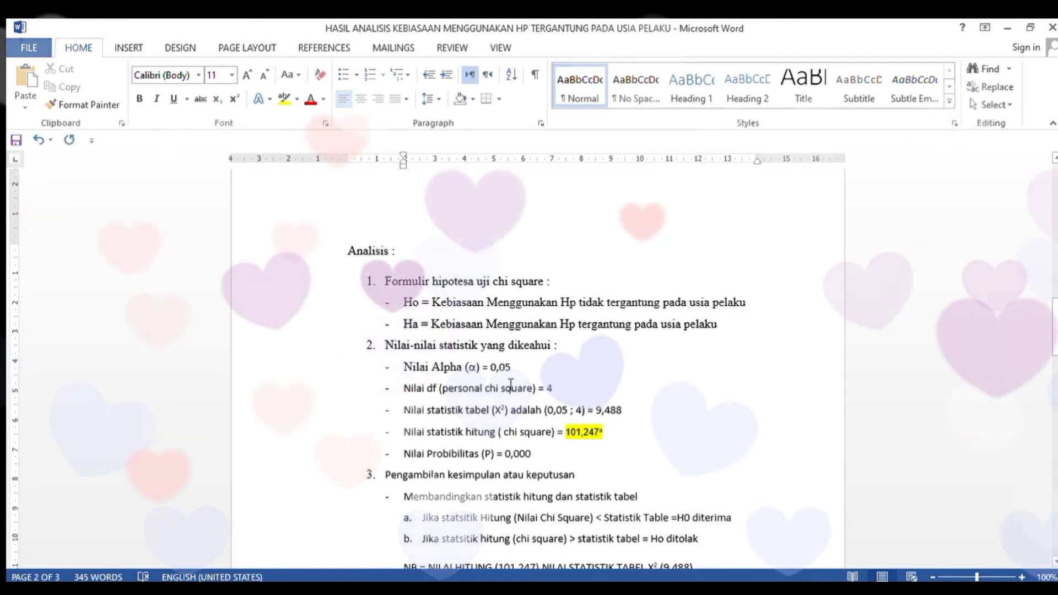
- Check the df, chi-square and probability values listed in the analysis against the Chi-Square Tests output and the chi-square distribution table
scroll(822, 248, "up", 7)
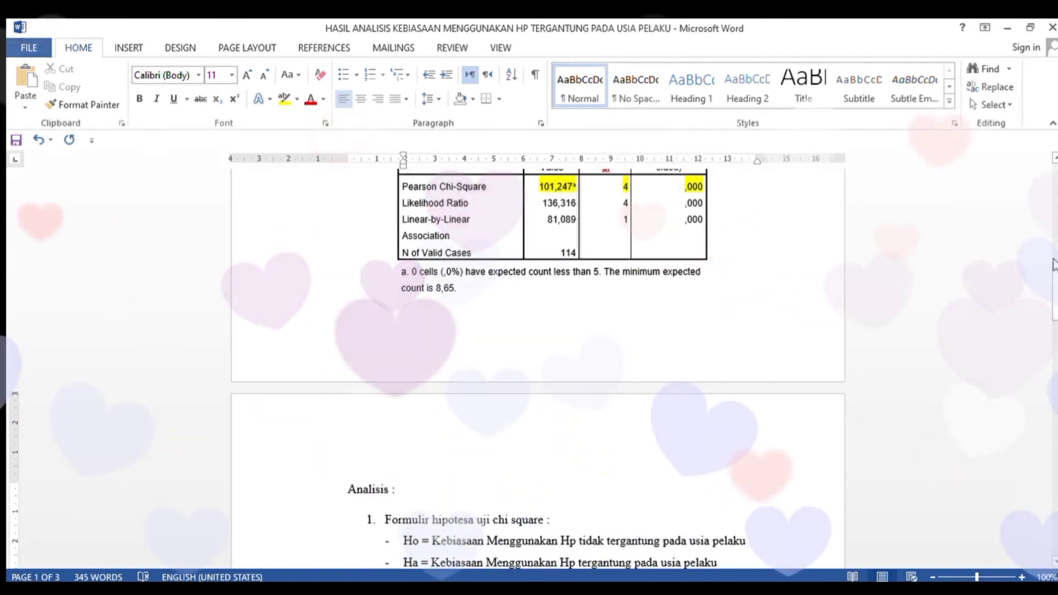
scroll(1054, 282, "down", 7)
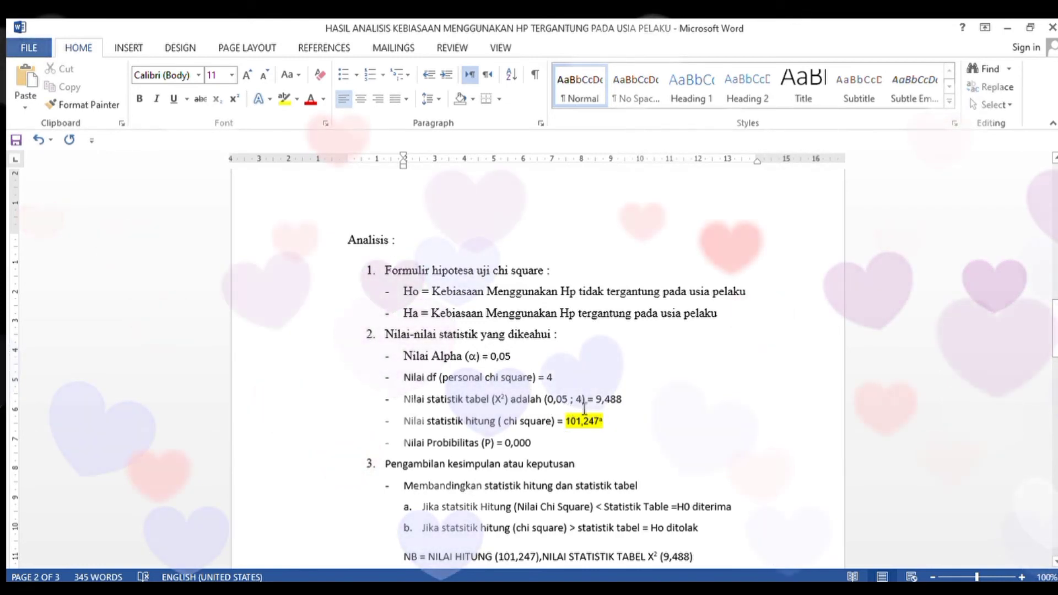
left_click_drag(1056, 341, 1057, 473)
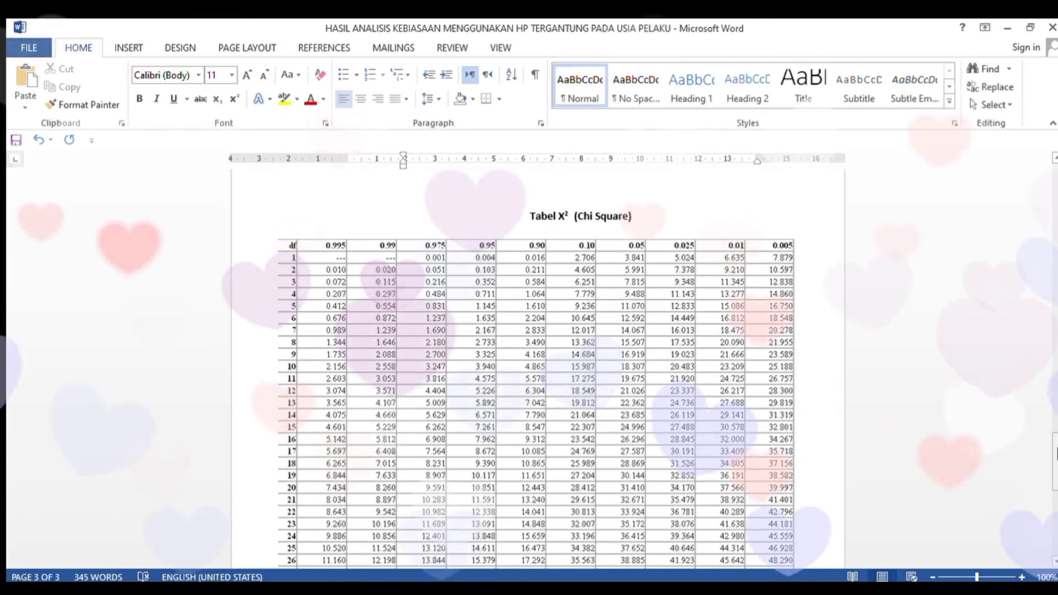
left_click_drag(1056, 463, 1042, 303)
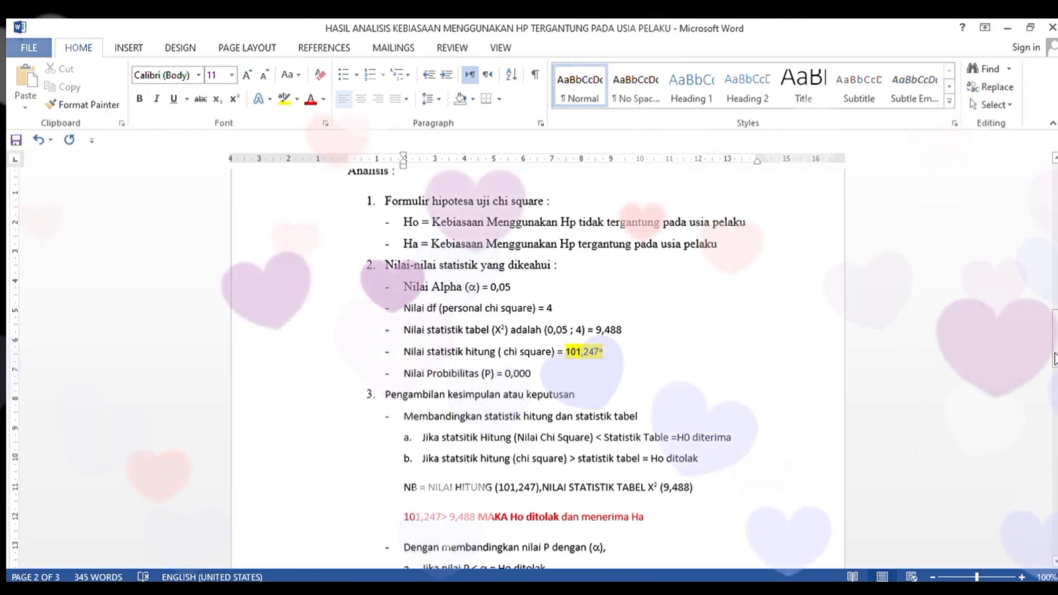
left_click_drag(1052, 353, 1047, 304)
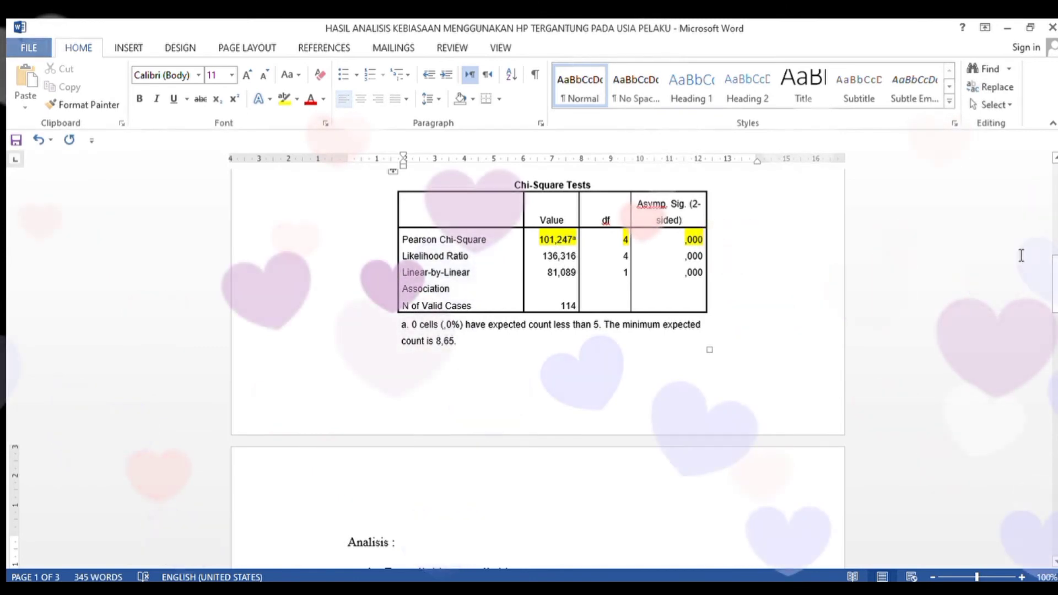
left_click_drag(1055, 287, 1055, 341)
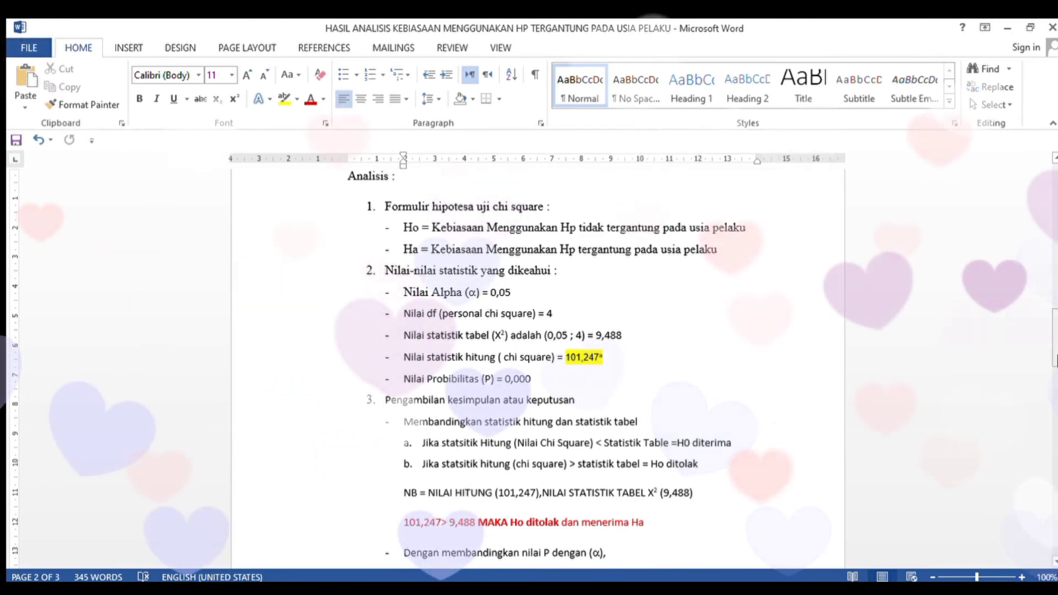
- Read the decision section of the report, covering the statistic comparison, the P versus alpha comparison and the final conclusion
scroll(1054, 351, "down", 2)
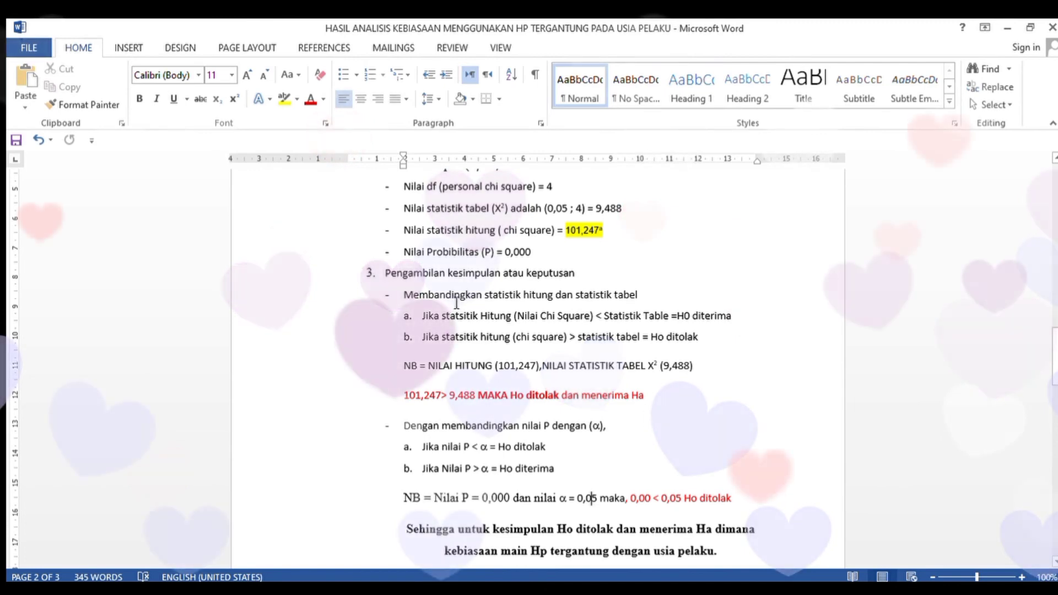
left_click(537, 298)
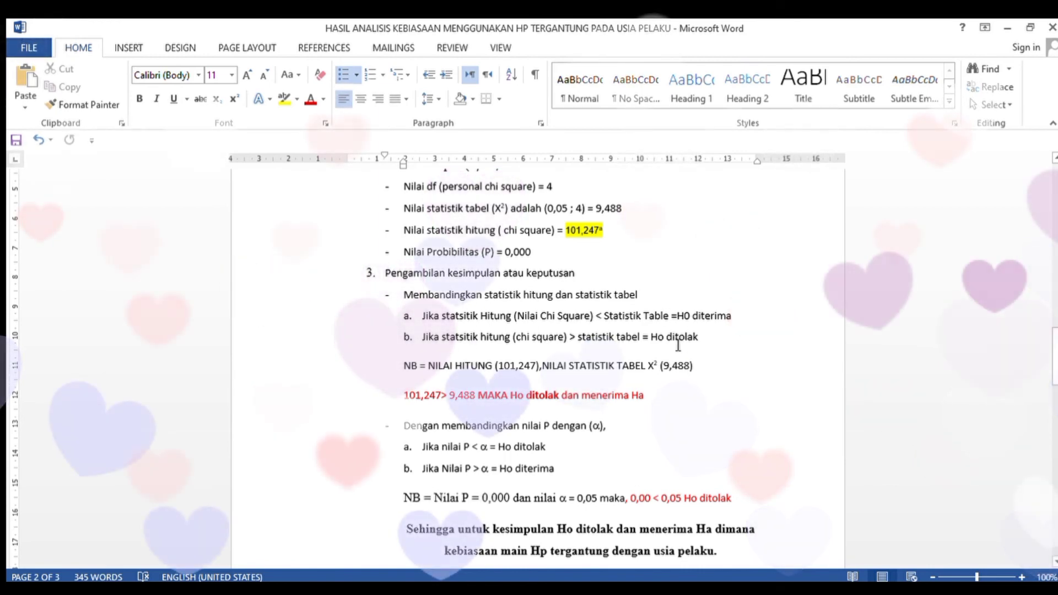
left_click(448, 396)
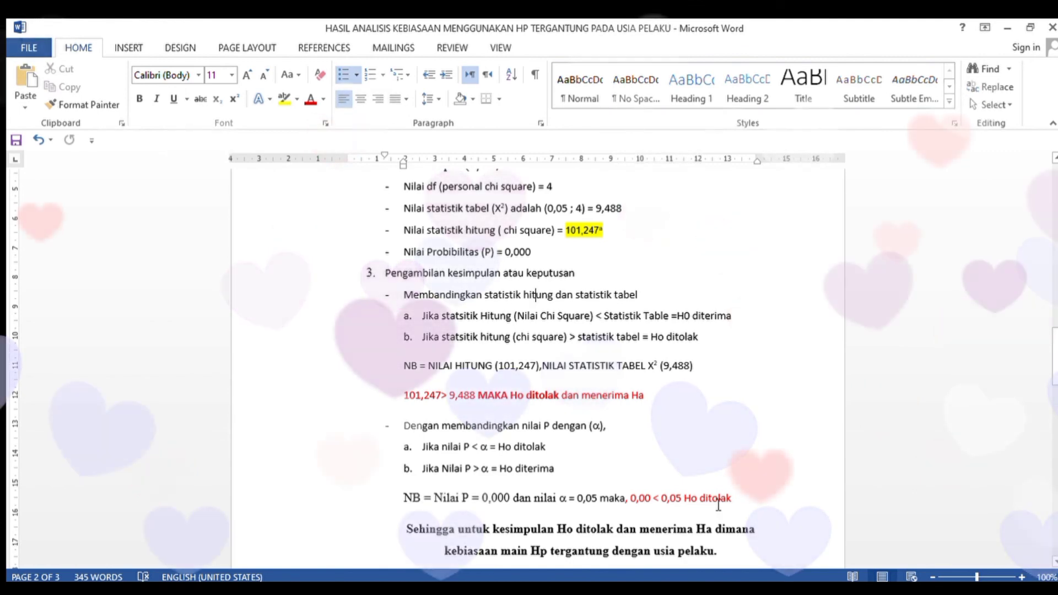
left_click_drag(1054, 375, 1055, 405)
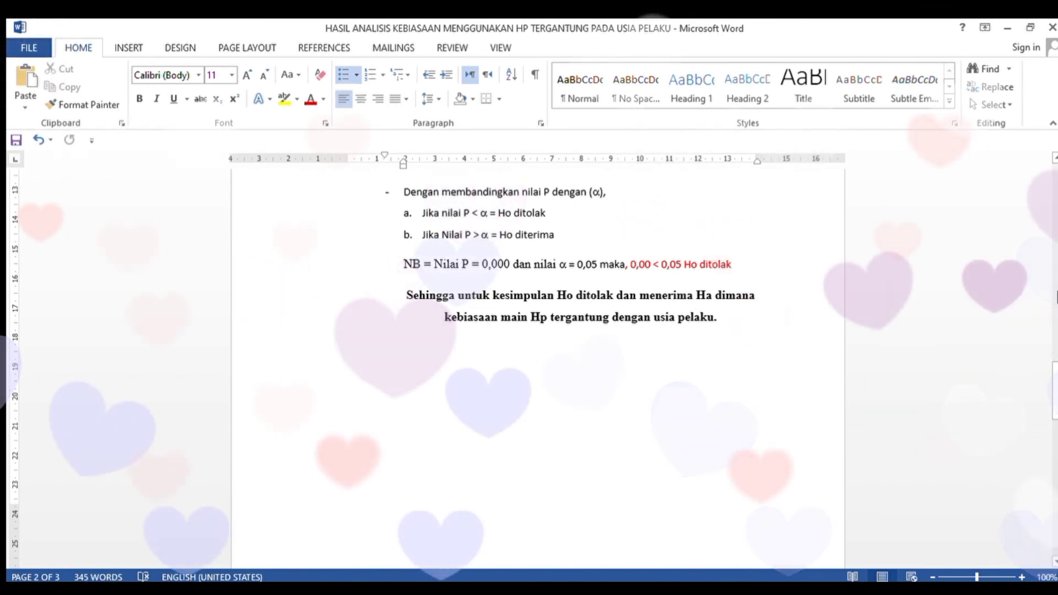
scroll(535, 232, "up", 6)
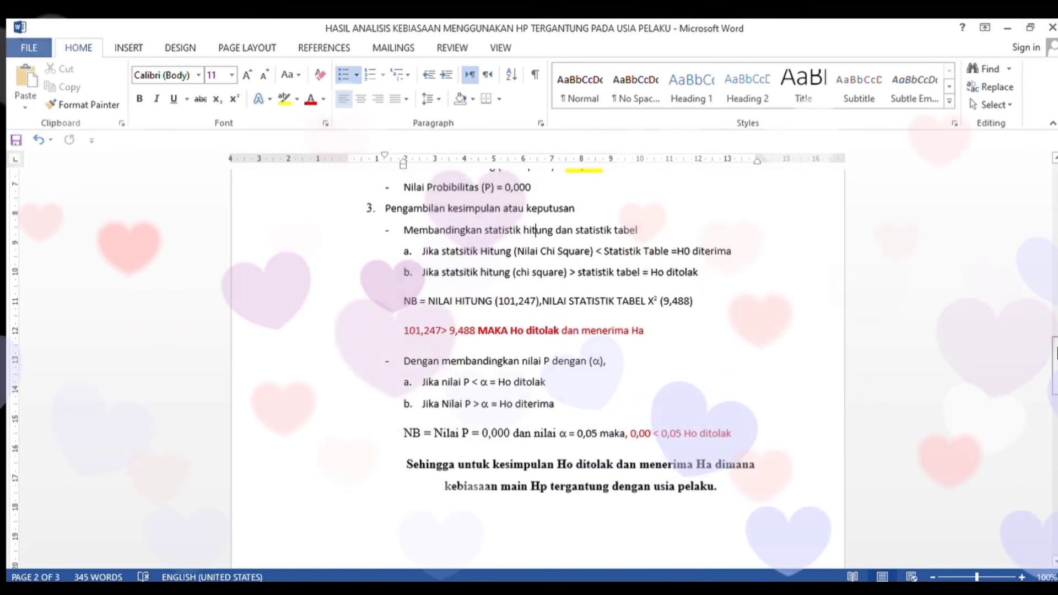